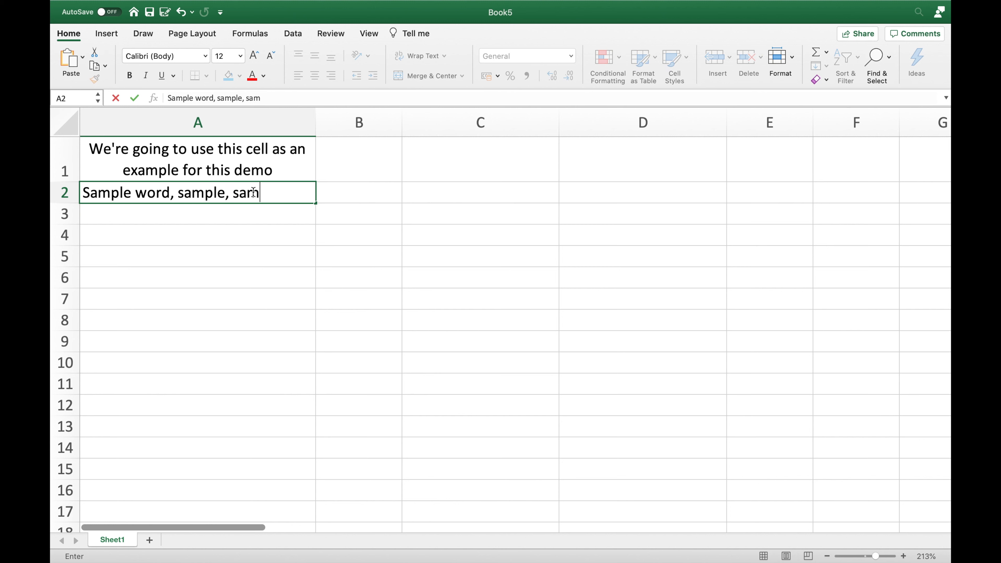
Complete the text in cell A2 as "Sample word, sample, sample, sample, sample"
{"action": "type", "text": "sample"}
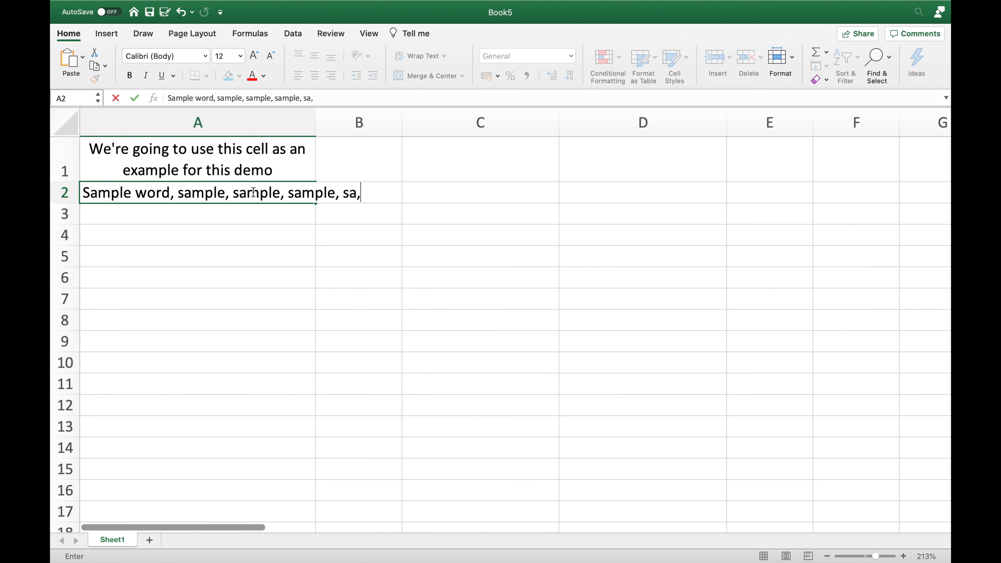
{"action": "key", "text": "Return"}
{"action": "left_click", "coordinate": [246, 184]}
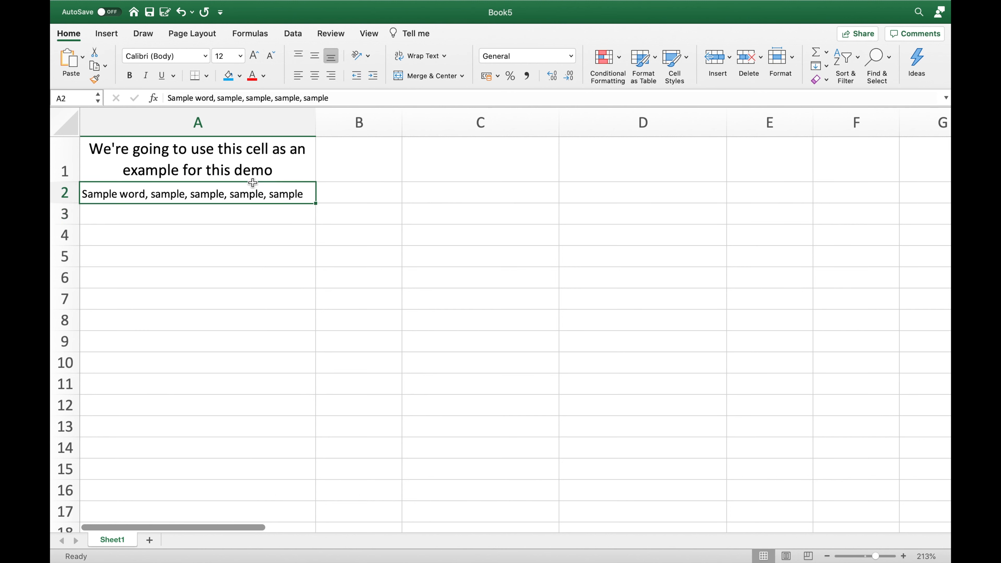
Switch Shrink Text to Fit off and on again for cell A2
{"action": "left_click", "coordinate": [444, 55]}
{"action": "left_click", "coordinate": [448, 90]}
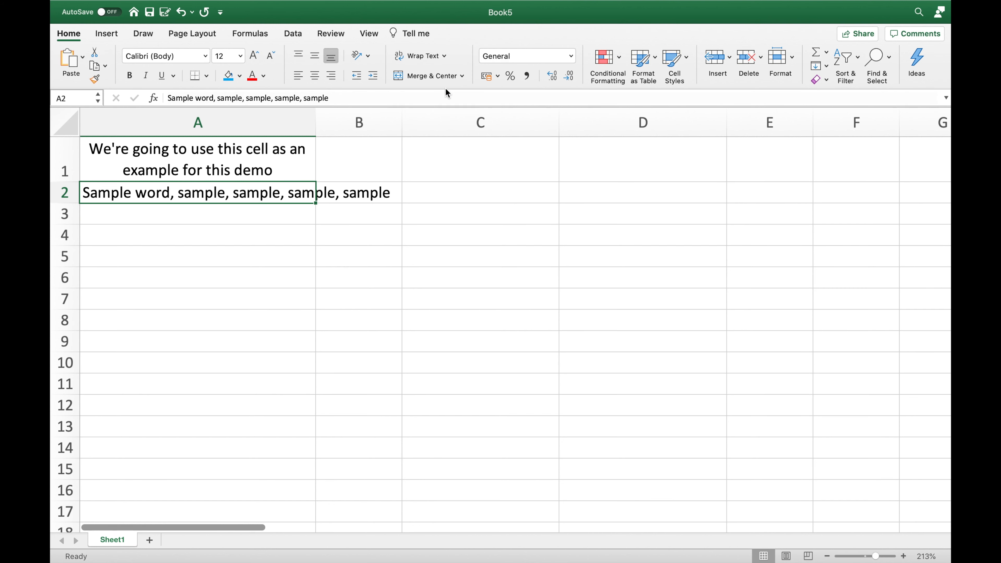
{"action": "left_click", "coordinate": [445, 56]}
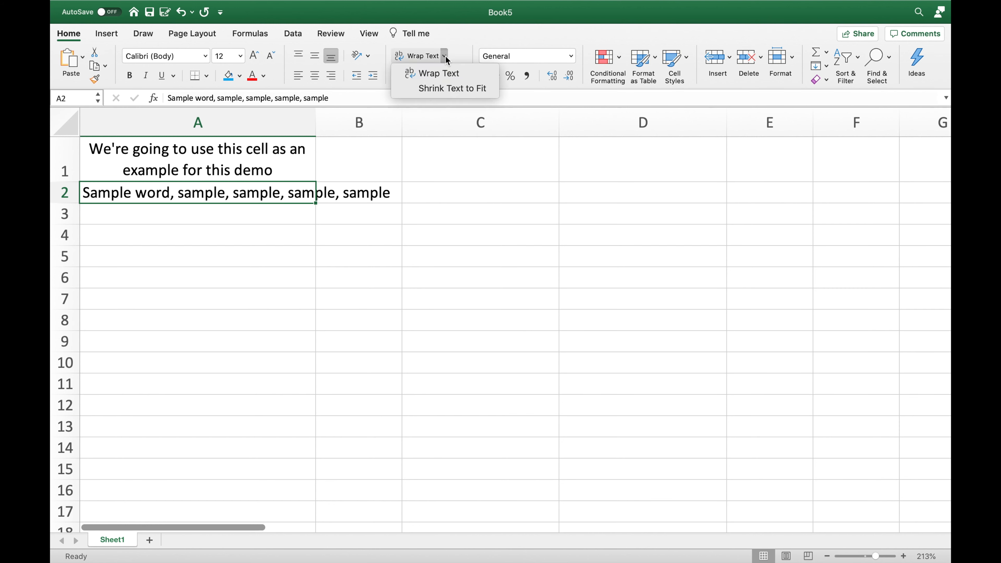
{"action": "left_click", "coordinate": [443, 90]}
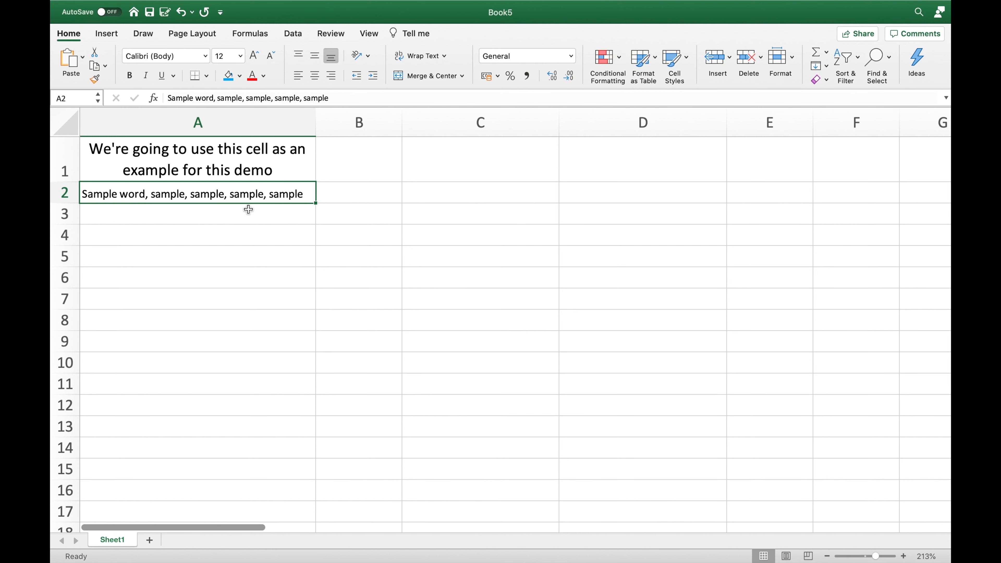
Append ", laklkdlaskdlskdlskdlskdlskd;sf;dlf;dslf;sdlf;dsf" to the text in cell A2 and widen column A
{"action": "left_click", "coordinate": [406, 194]}
{"action": "double_click", "coordinate": [302, 193]}
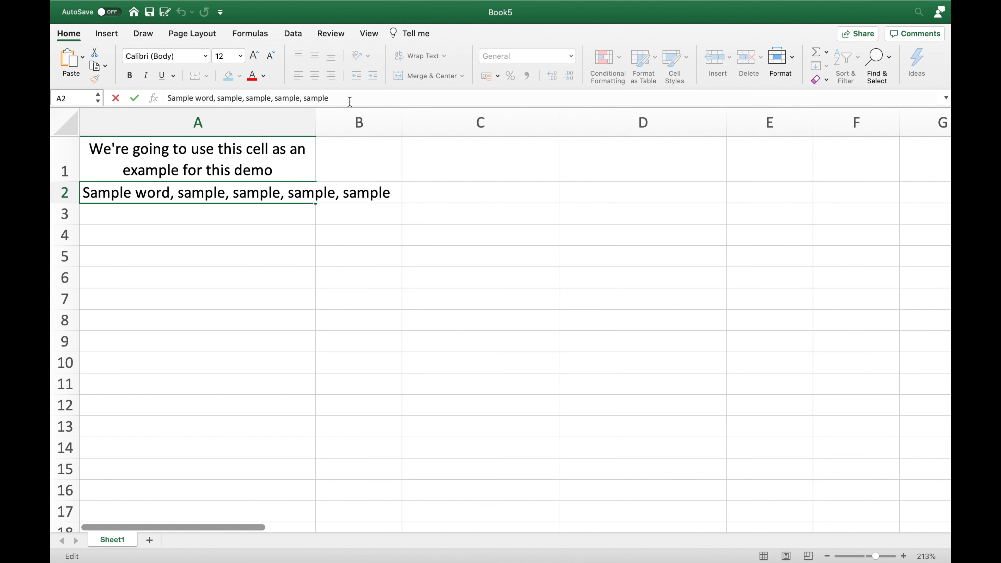
{"action": "type", "text": ", laklkdlaskdlskdlskdlskdl"}
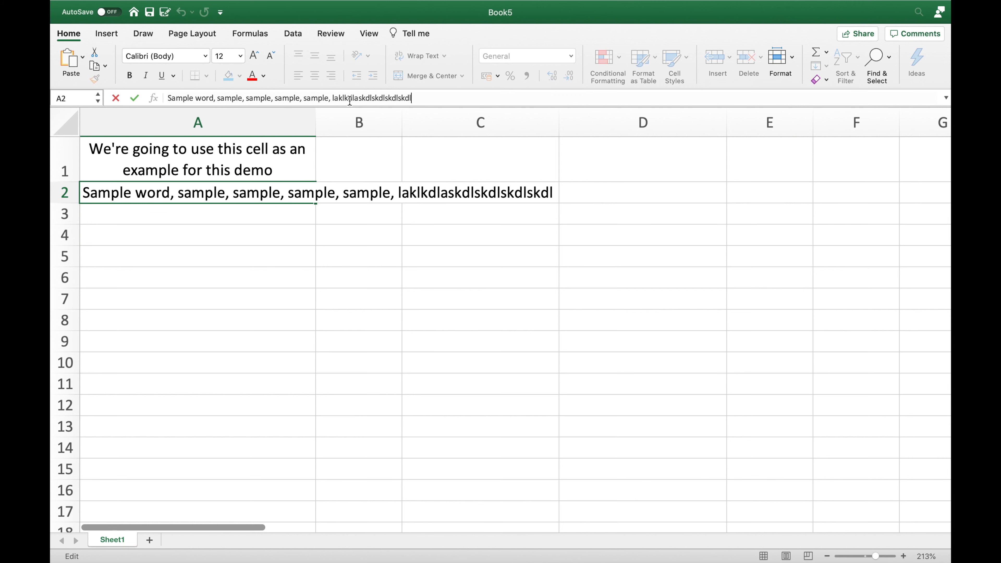
{"action": "type", "text": "skd;sf;dlf;dslf;sdlf;dsf"}
{"action": "key", "text": "Return"}
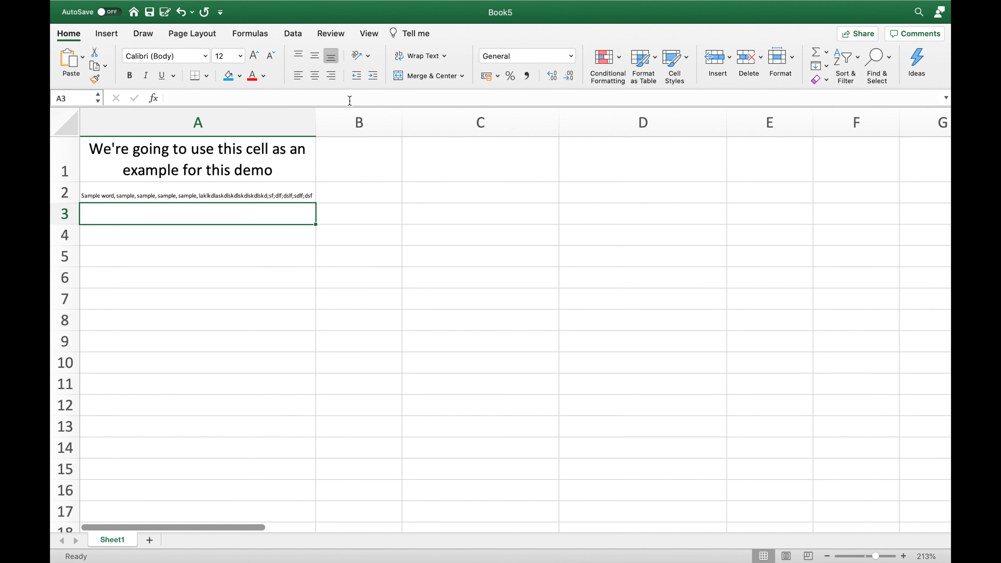
{"action": "key", "text": "Up"}
{"action": "left_click_drag", "start_coordinate": [316, 123], "coordinate": [575, 127]}
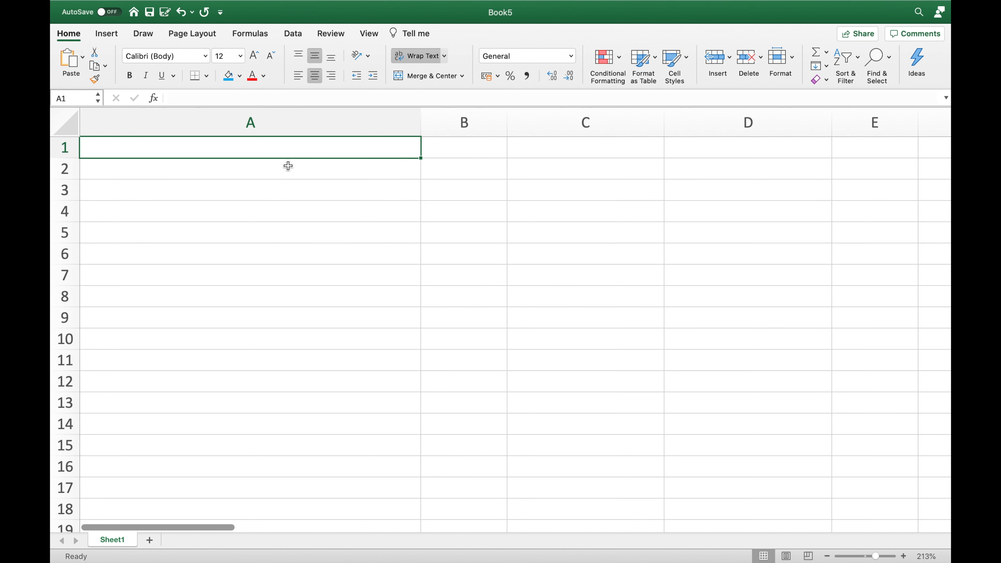
Narrow column A and turn on Wrap Text for the entire column
{"action": "left_click_drag", "start_coordinate": [421, 123], "coordinate": [293, 124]}
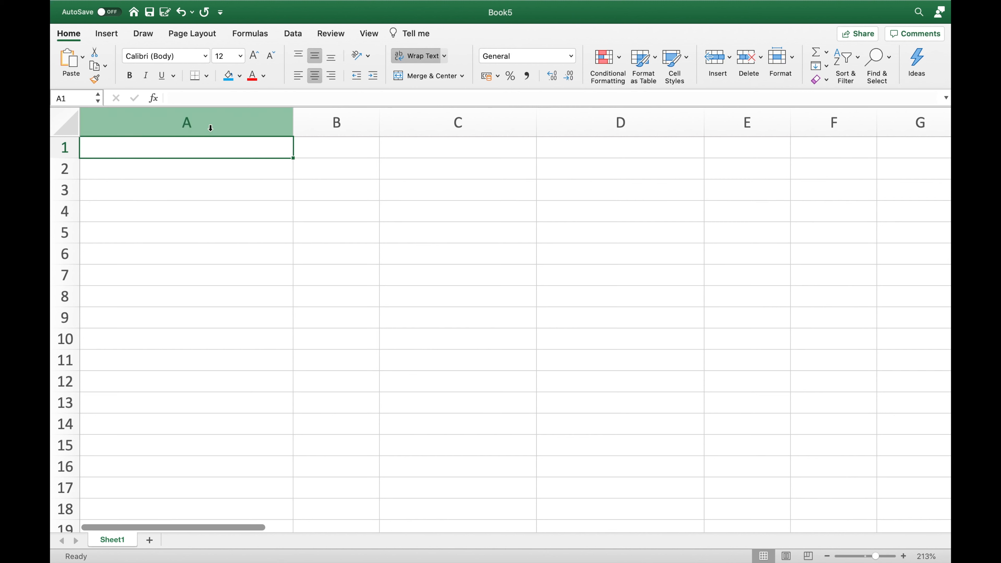
{"action": "left_click", "coordinate": [209, 127]}
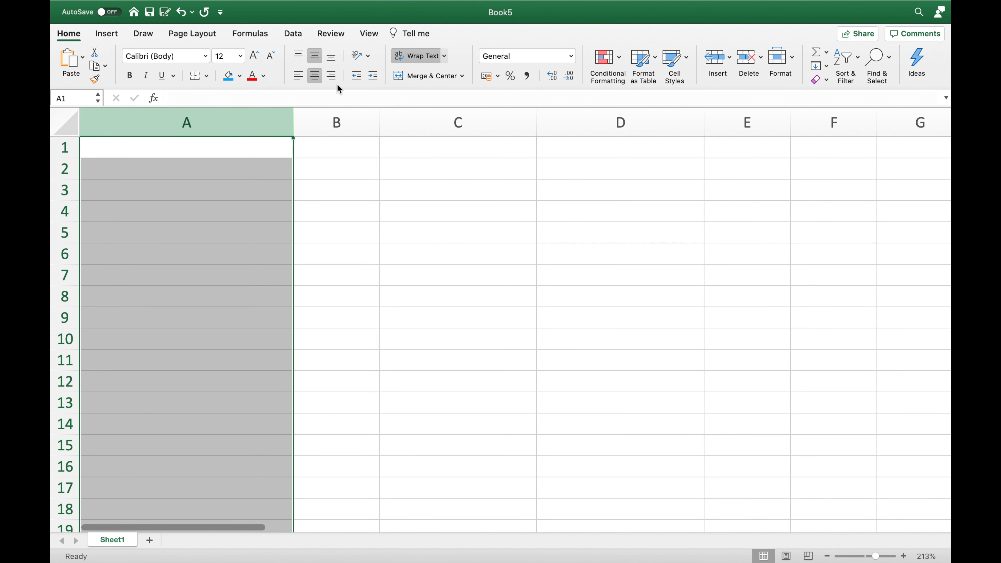
{"action": "left_click", "coordinate": [421, 60]}
{"action": "left_click", "coordinate": [414, 58]}
Enter the filler text "ffldsjfldsjfdlsfdsjfldsjfldsfkldkfldk;flds;fl;slf;dslfsd" in cell A1
{"action": "left_click", "coordinate": [274, 145]}
{"action": "type", "text": "ffldsjfldsjfdlsfdsjfldsjfl"}
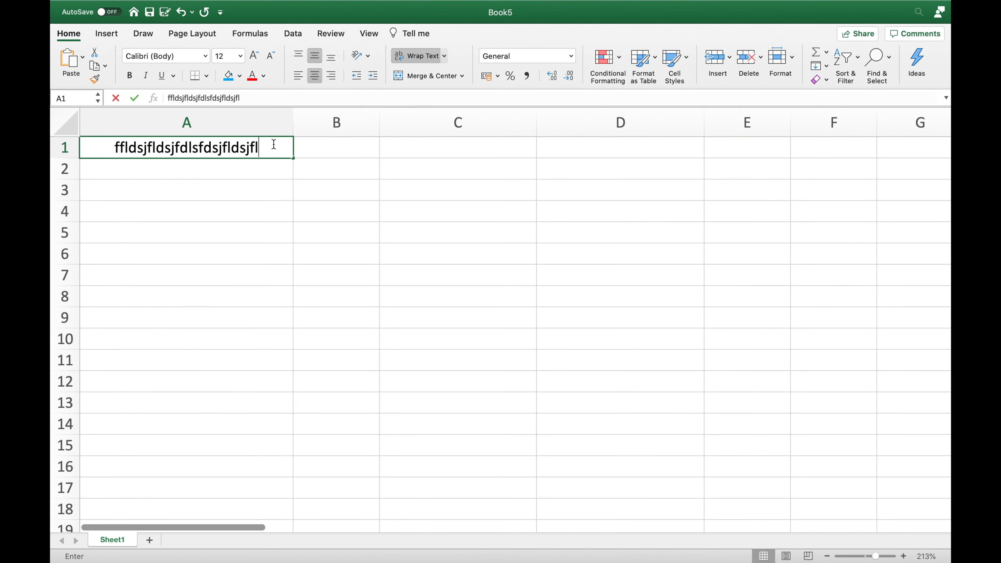
{"action": "type", "text": "dsfkldkfldk;flds;fl;slf;dslfsd"}
{"action": "key", "text": "Return"}
Enter "kldsfk;dsf;dlf;dslf;dlf;slf;dslf;dslf;dslf'dslf" in cell A2 and "a;da;dl;adl;ald;ald'ald'ald'ad'a'da;da';" in cell A3
{"action": "type", "text": "kldsfk;"}
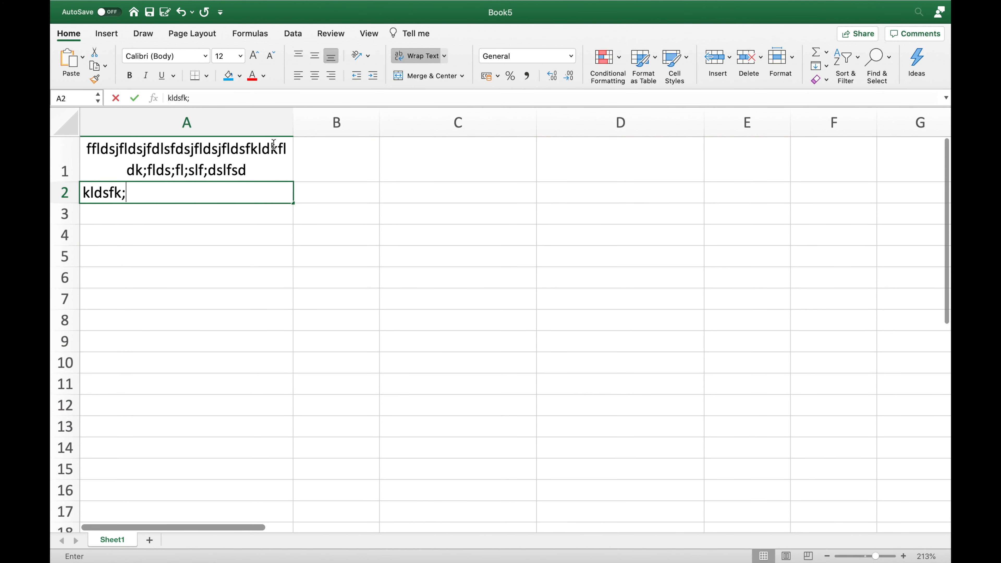
{"action": "type", "text": "dsf;dlf;dslf;dlf;slf;dslf;dslf;dslf'dslf"}
{"action": "key", "text": "Return"}
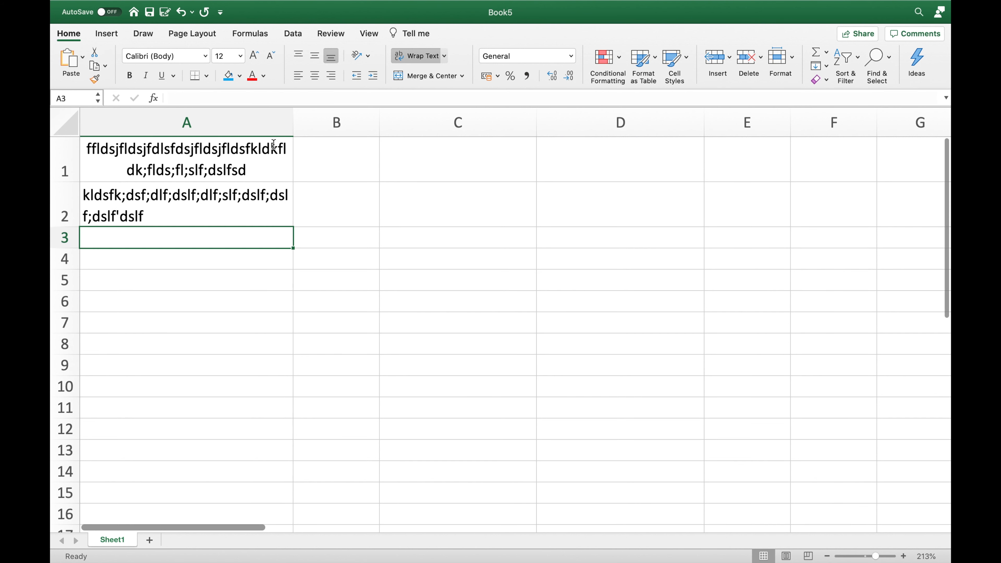
{"action": "type", "text": "a;da;dl;adl;ald;ald'ald'ald'ad'a'da;da';"}
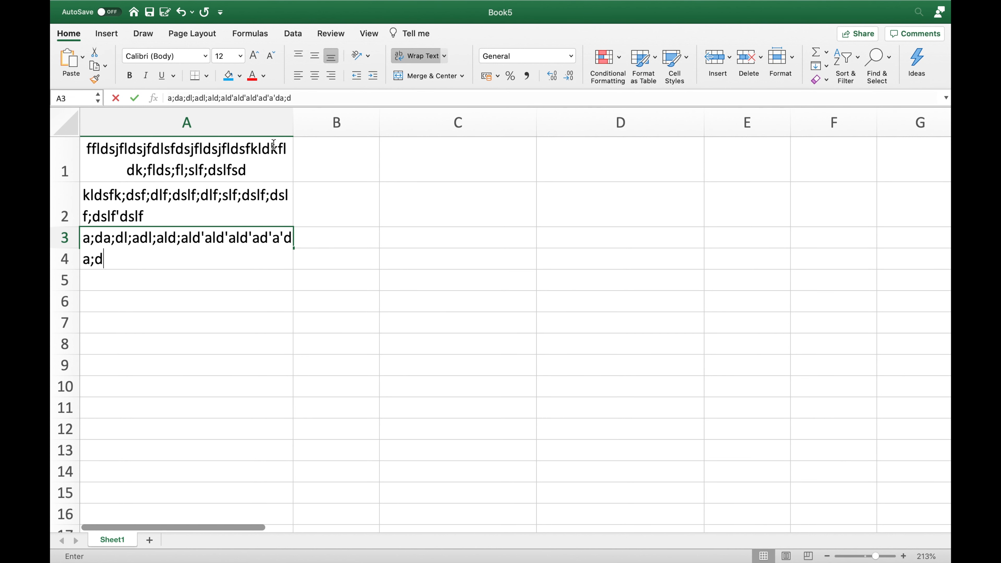
{"action": "key", "text": "Return"}
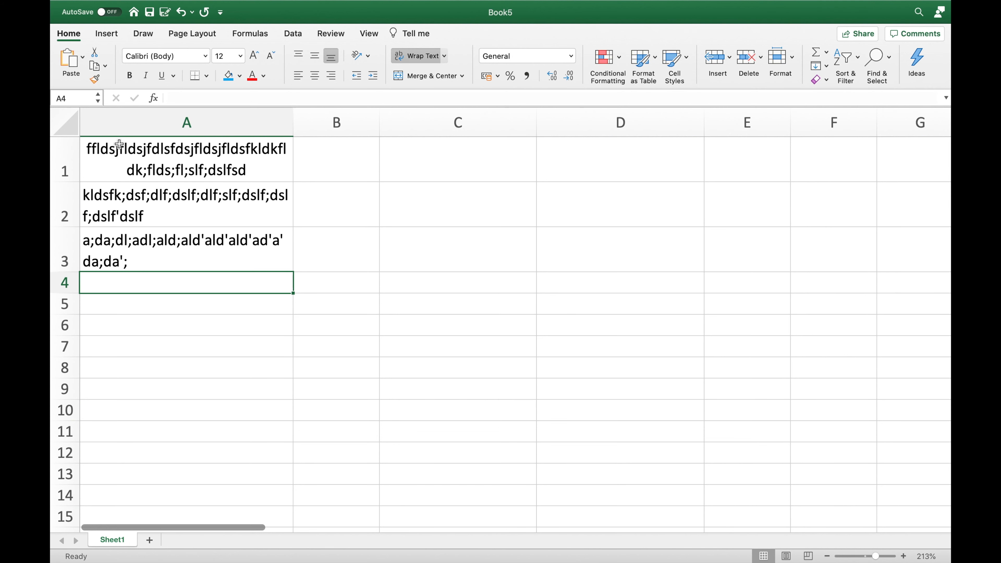
Clear the filler text from cells A1 to A3
{"action": "left_click_drag", "start_coordinate": [118, 145], "coordinate": [207, 260]}
{"action": "key", "text": "Delete"}
{"action": "left_click", "coordinate": [188, 125]}
Enter the title "Performance of Employees for the first quarter" in cell A1
{"action": "left_click", "coordinate": [193, 145]}
{"action": "key", "text": "F2"}
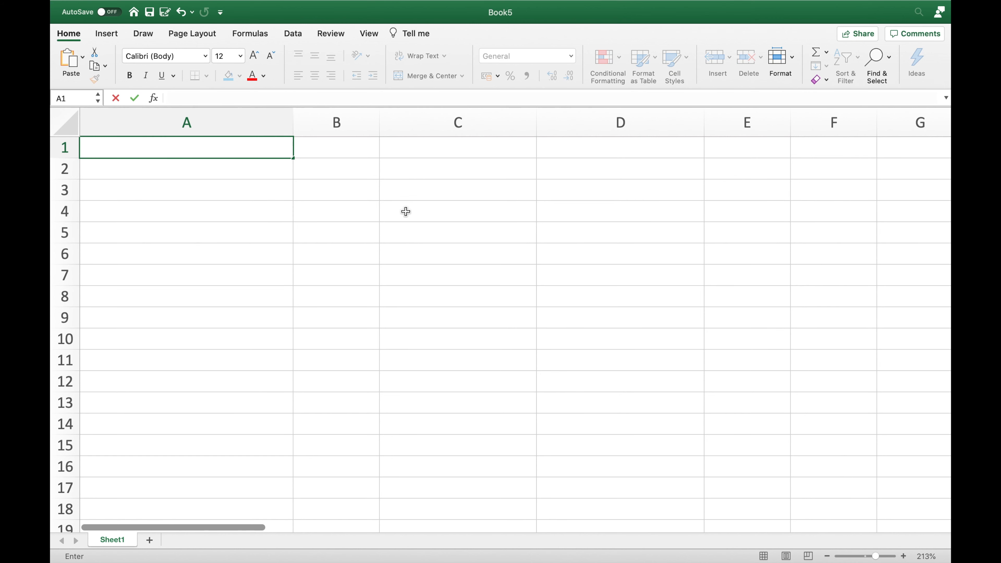
{"action": "type", "text": "Performance of Employees for the first quarter"}
{"action": "key", "text": "Return"}
Turn off Wrap Text for the title in cell A1
{"action": "left_click", "coordinate": [264, 168]}
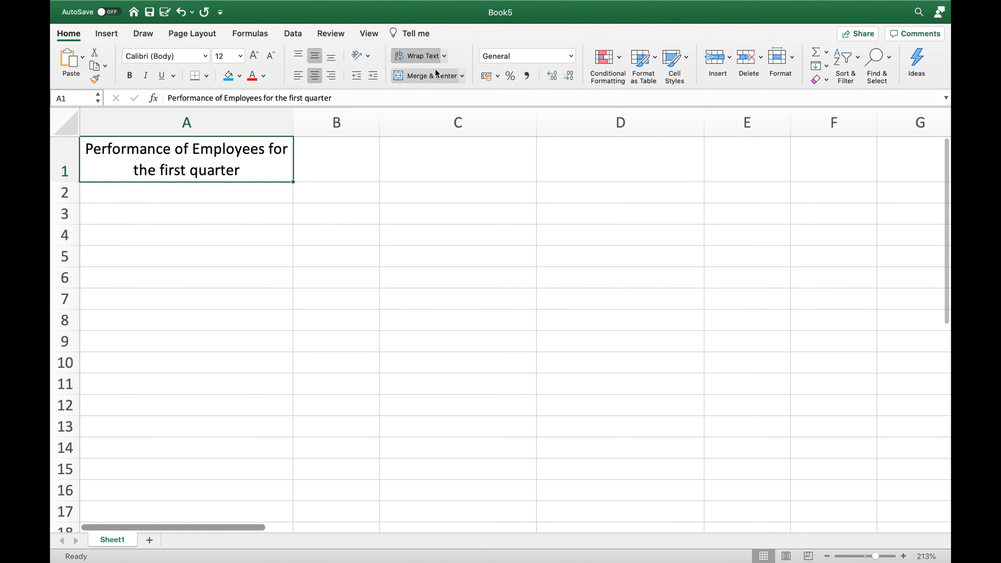
{"action": "left_click", "coordinate": [418, 55]}
Enter the headings January, February and March in cells A2, B2 and C2
{"action": "left_click", "coordinate": [240, 164]}
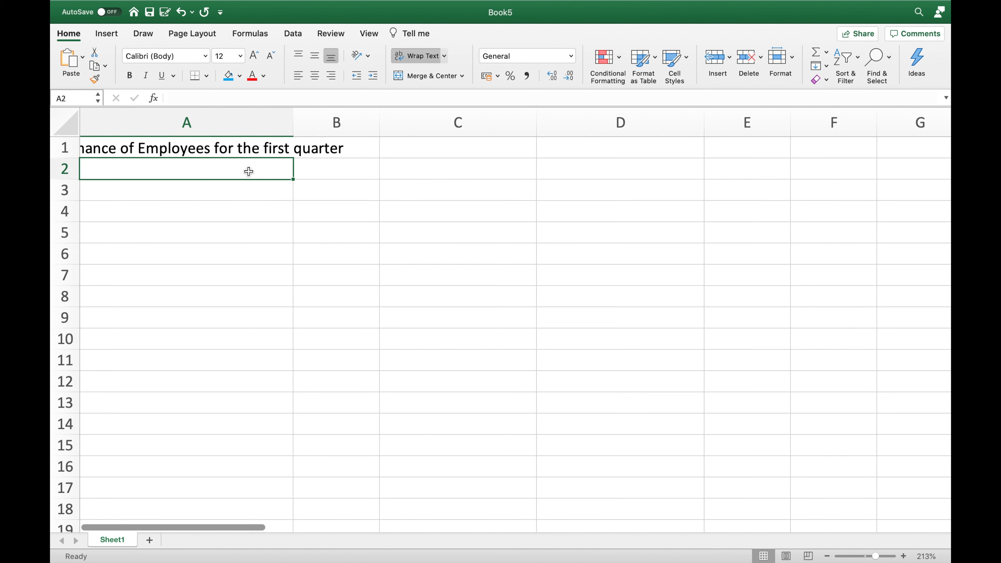
{"action": "type", "text": "January"}
{"action": "left_click", "coordinate": [297, 175]}
{"action": "type", "text": "February"}
{"action": "key", "text": "BackSpace"}
{"action": "key", "text": "BackSpace"}
{"action": "key", "text": "BackSpace"}
{"action": "type", "text": "ar"}
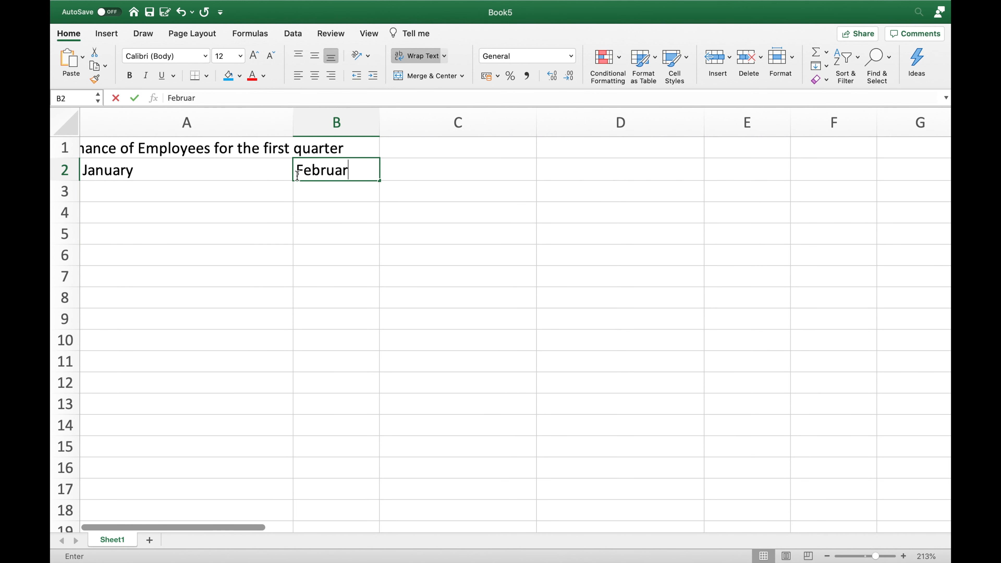
{"action": "type", "text": "y"}
{"action": "key", "text": "Tab"}
{"action": "type", "text": "March"}
{"action": "key", "text": "Tab"}
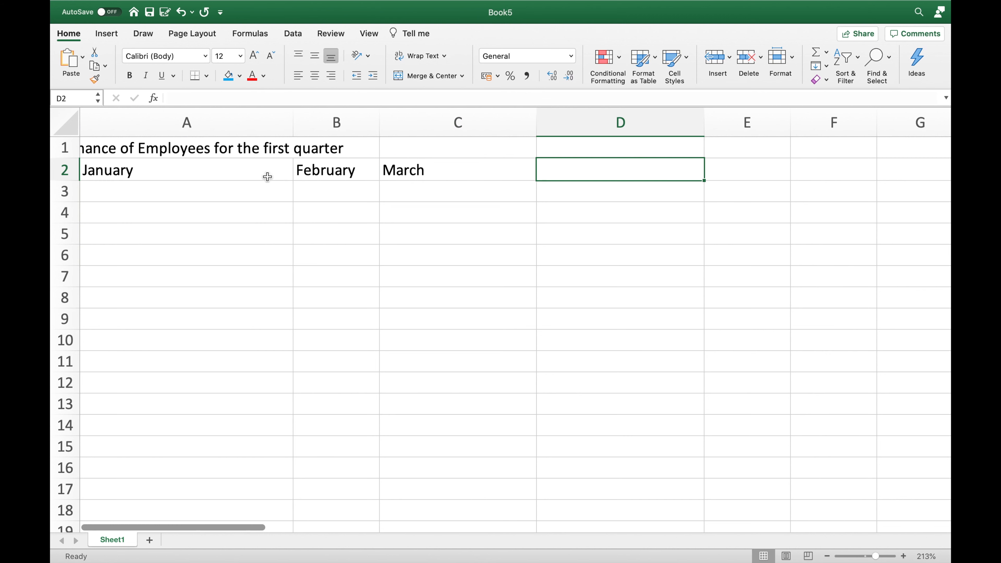
Merge and center the title across cells A1 to C1
{"action": "left_click_drag", "start_coordinate": [197, 149], "coordinate": [404, 149]}
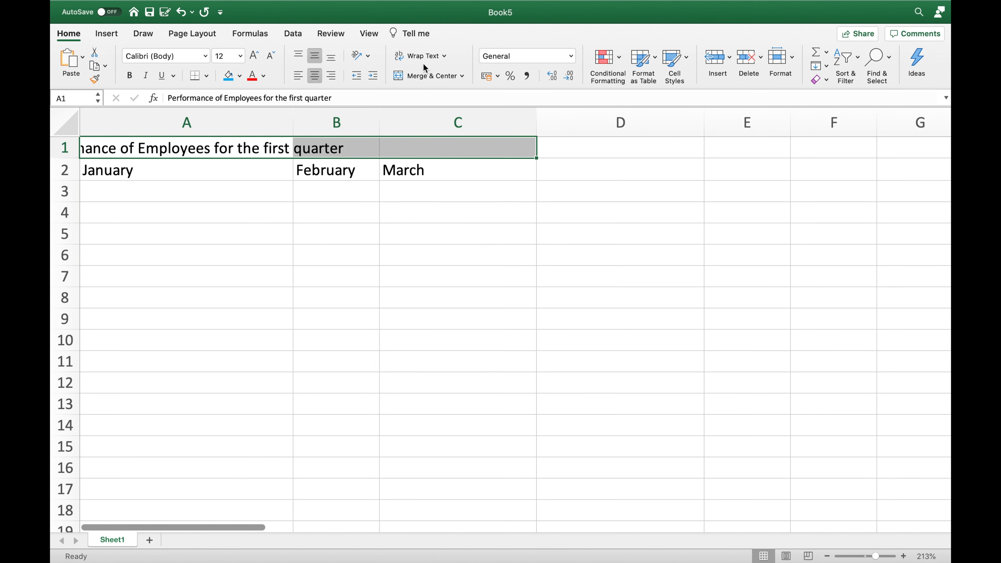
{"action": "left_click", "coordinate": [438, 78]}
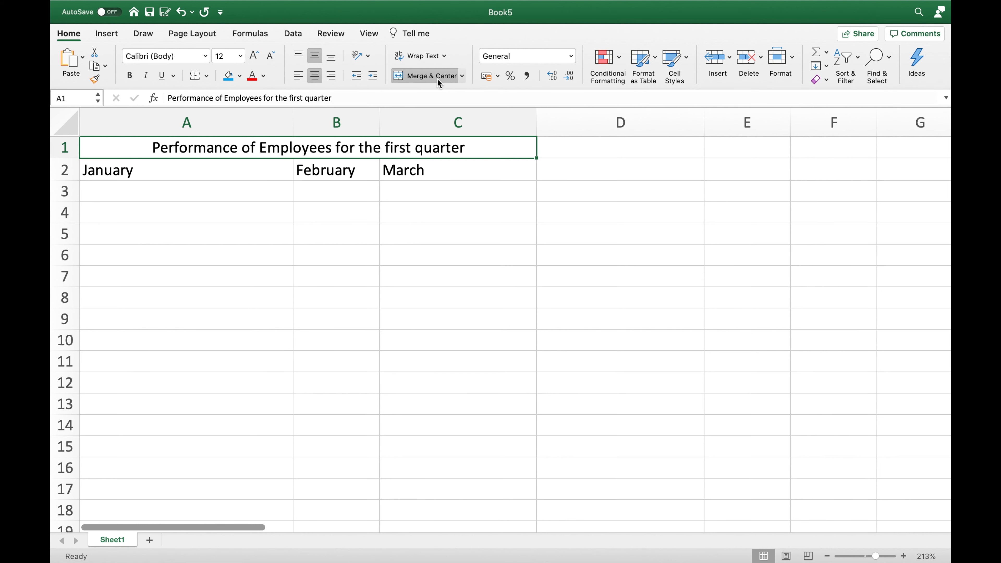
{"action": "left_click", "coordinate": [296, 218]}
Center the month headings in A2:C2 and adjust the columns by narrowing A and widening B
{"action": "left_click_drag", "start_coordinate": [217, 173], "coordinate": [436, 172]}
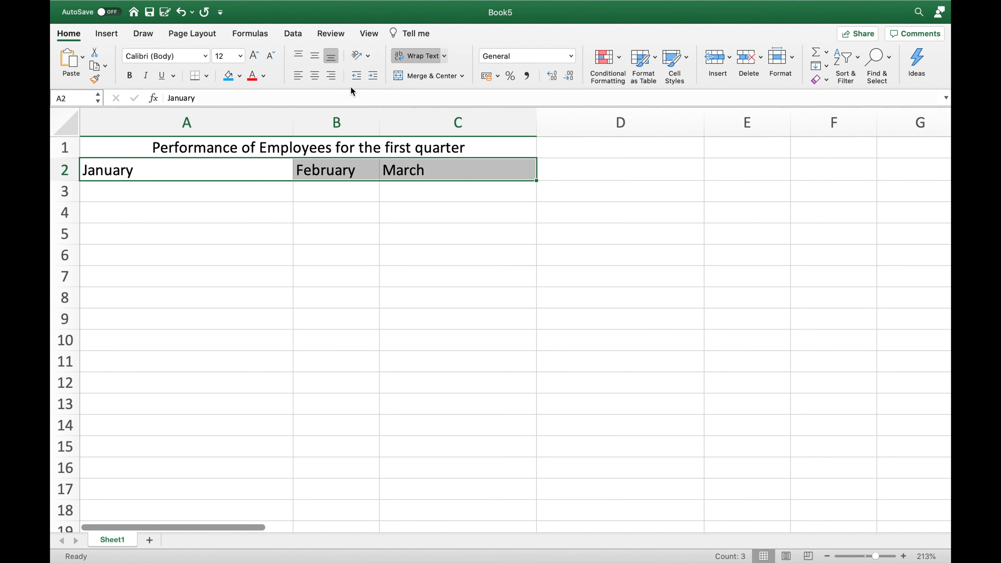
{"action": "left_click", "coordinate": [314, 76]}
{"action": "left_click_drag", "start_coordinate": [293, 127], "coordinate": [264, 128]}
{"action": "left_click", "coordinate": [337, 195]}
{"action": "left_click_drag", "start_coordinate": [349, 129], "coordinate": [404, 122]}
{"action": "left_click", "coordinate": [296, 206]}
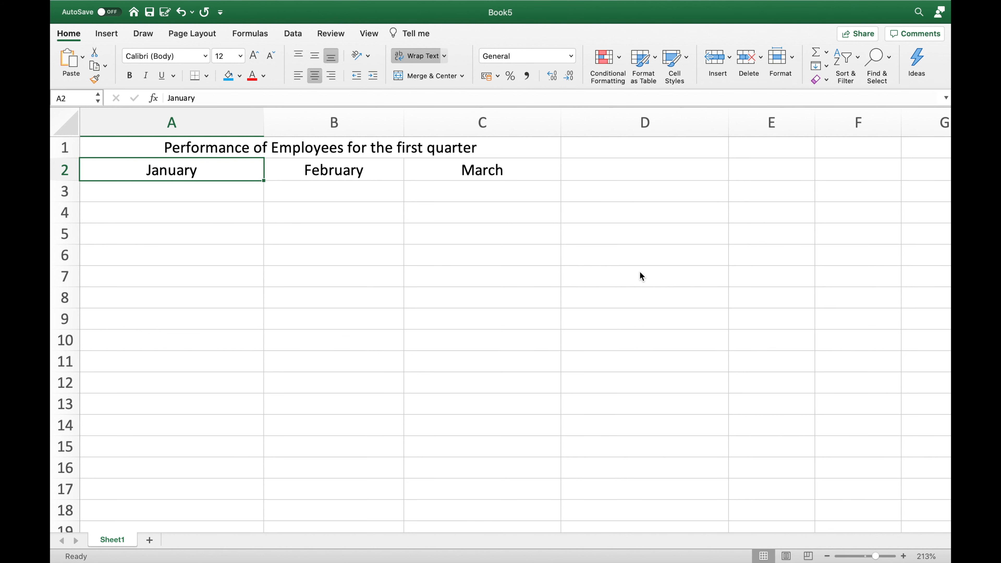
Try merging and centering the month headings across A2:C2, and undo the merge
{"action": "left_click_drag", "start_coordinate": [233, 172], "coordinate": [462, 180]}
{"action": "left_click", "coordinate": [422, 77]}
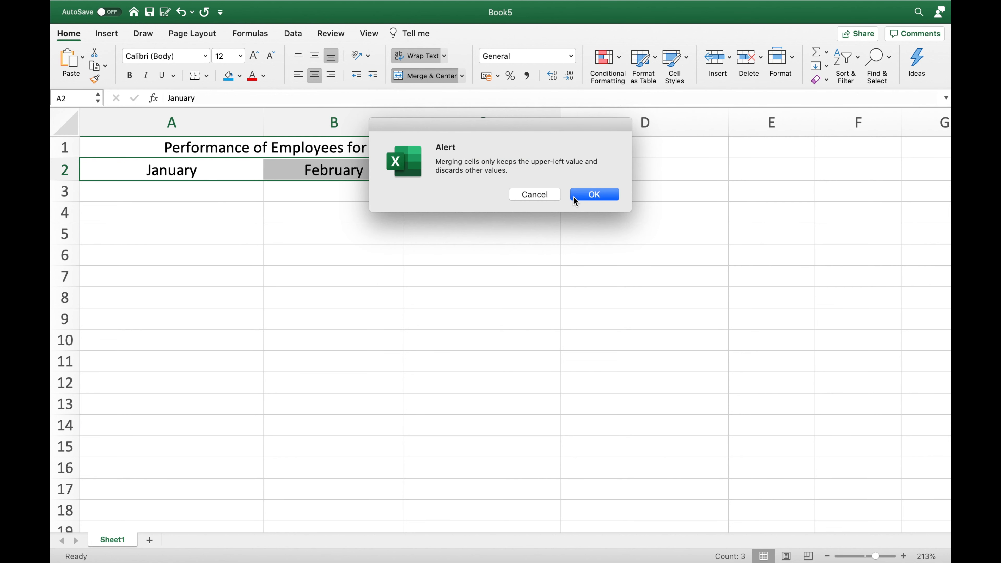
{"action": "left_click", "coordinate": [572, 199]}
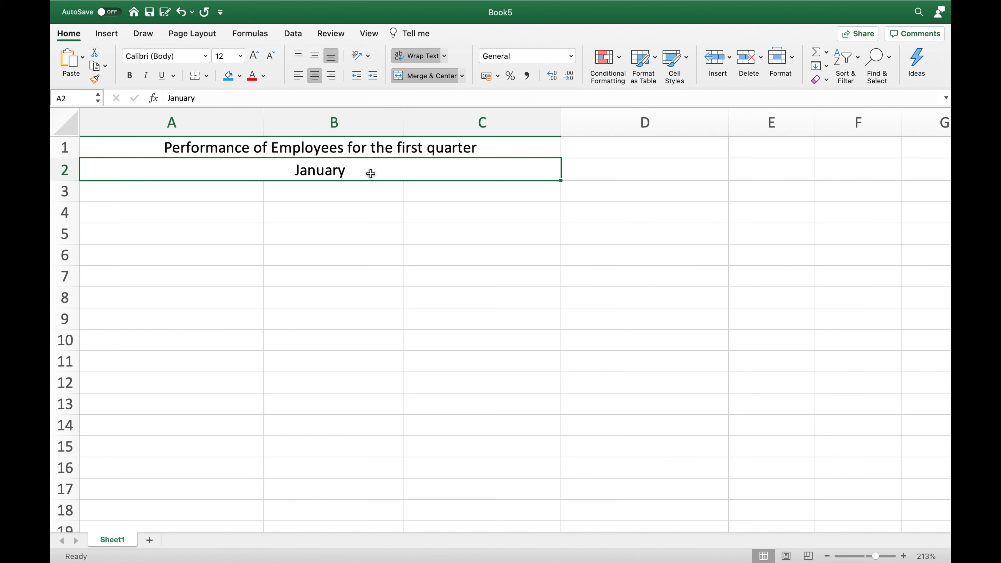
{"action": "key", "text": "super+z"}
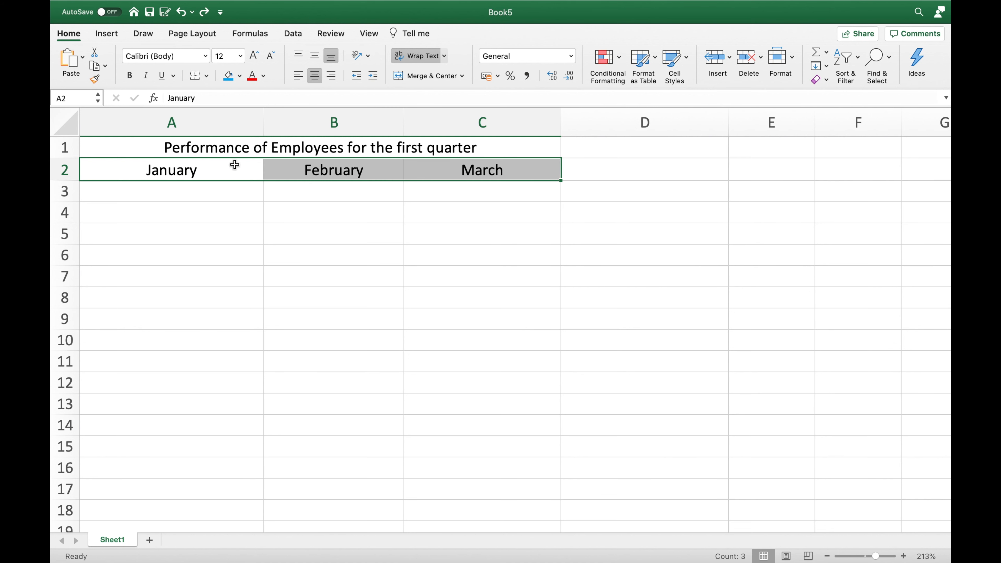
Enter February in cell A3 and March in cell A4 below the January heading
{"action": "left_click", "coordinate": [213, 190]}
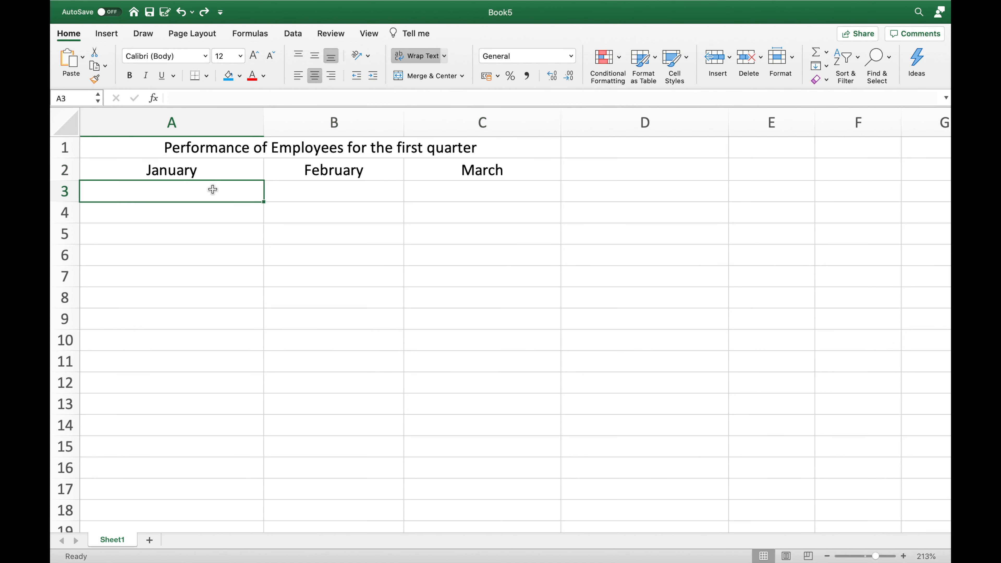
{"action": "type", "text": "February"}
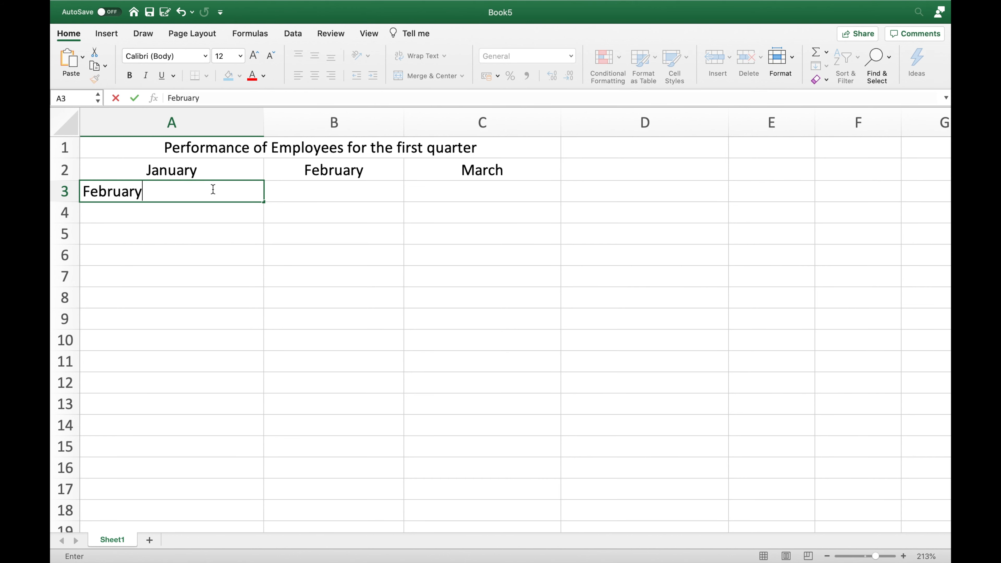
{"action": "key", "text": "Return"}
{"action": "type", "text": "March"}
{"action": "key", "text": "Return"}
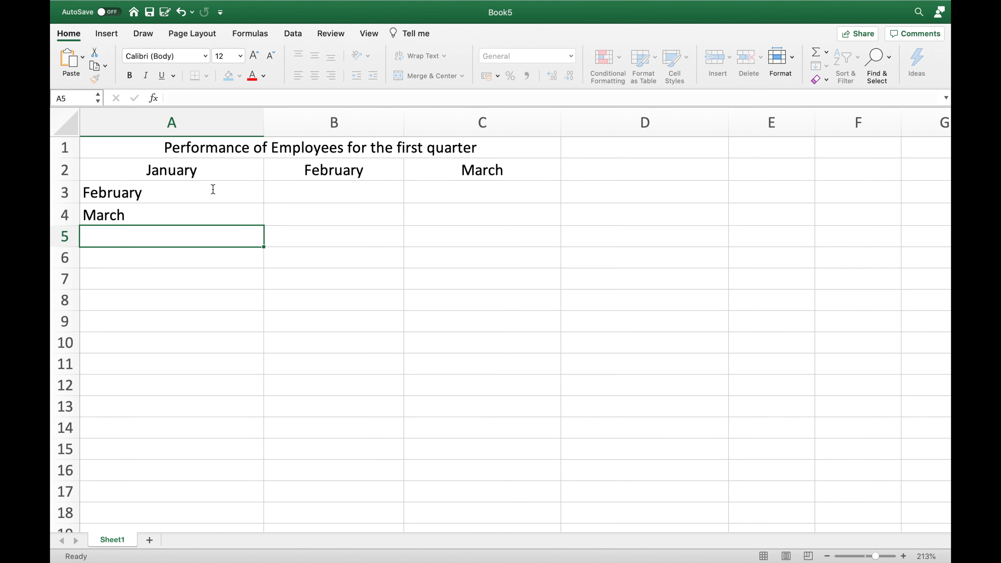
Try merging and centering the months vertically in A2:A4, and undo the merge
{"action": "left_click_drag", "start_coordinate": [196, 167], "coordinate": [197, 208]}
{"action": "left_click", "coordinate": [444, 77]}
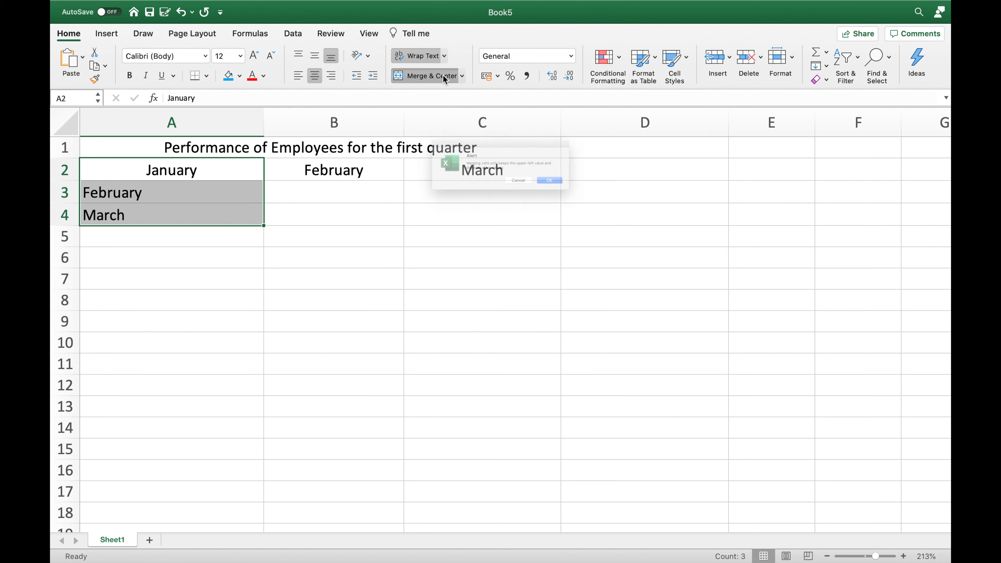
{"action": "left_click", "coordinate": [578, 195]}
{"action": "key", "text": "super+z"}
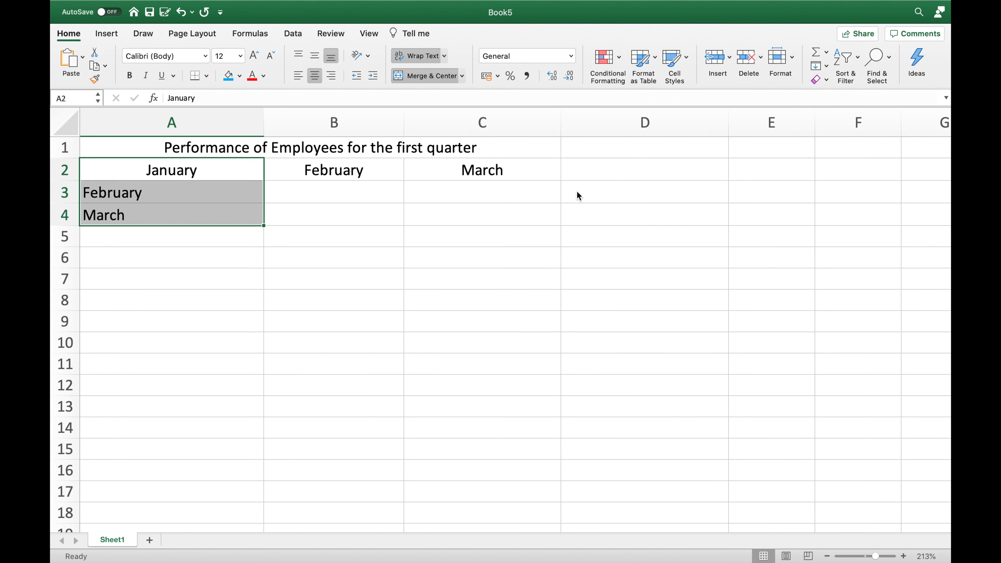
Clear February and March from cells A3 and A4
{"action": "left_click_drag", "start_coordinate": [212, 191], "coordinate": [215, 204]}
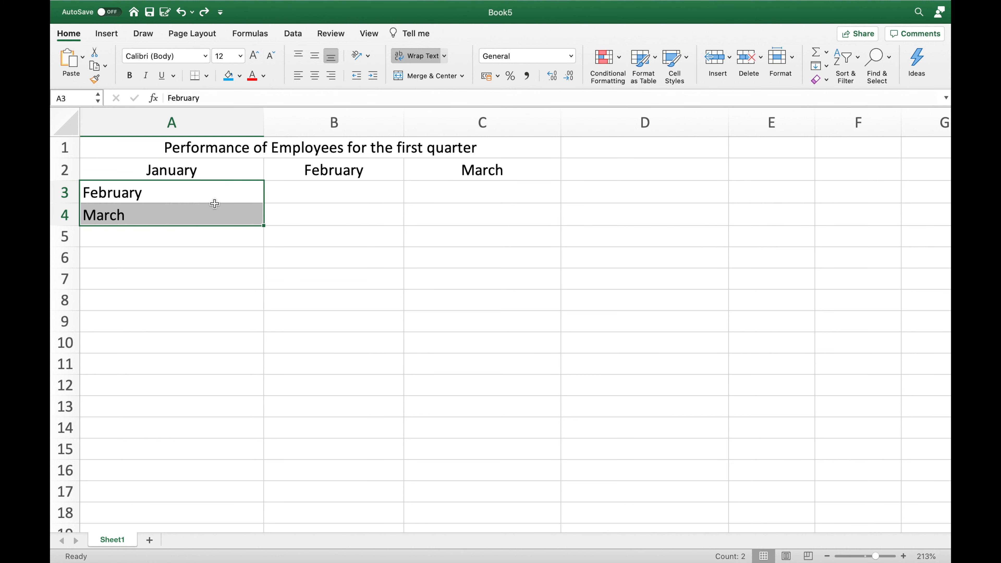
{"action": "key", "text": "Delete"}
{"action": "left_click", "coordinate": [510, 193]}
{"action": "left_click", "coordinate": [608, 177]}
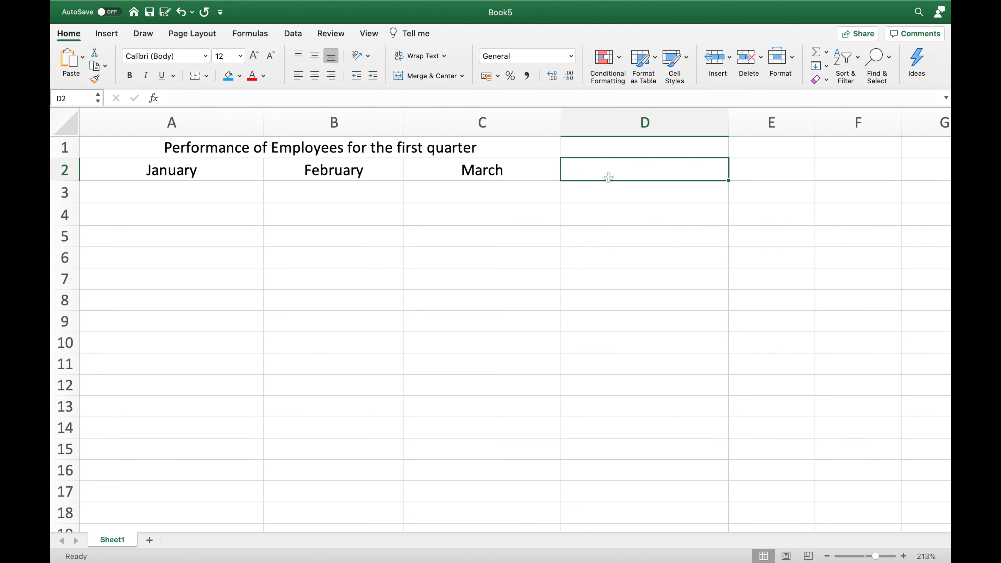
Start a CONCATENATE formula in cell D2 with the January heading in A2 as its first argument
{"action": "type", "text": "=C"}
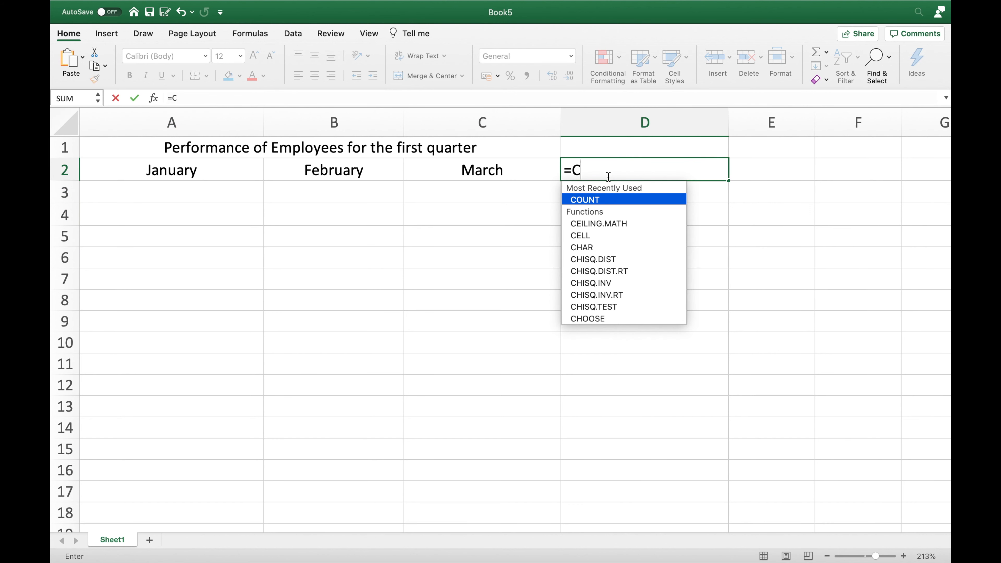
{"action": "type", "text": "ONCA"}
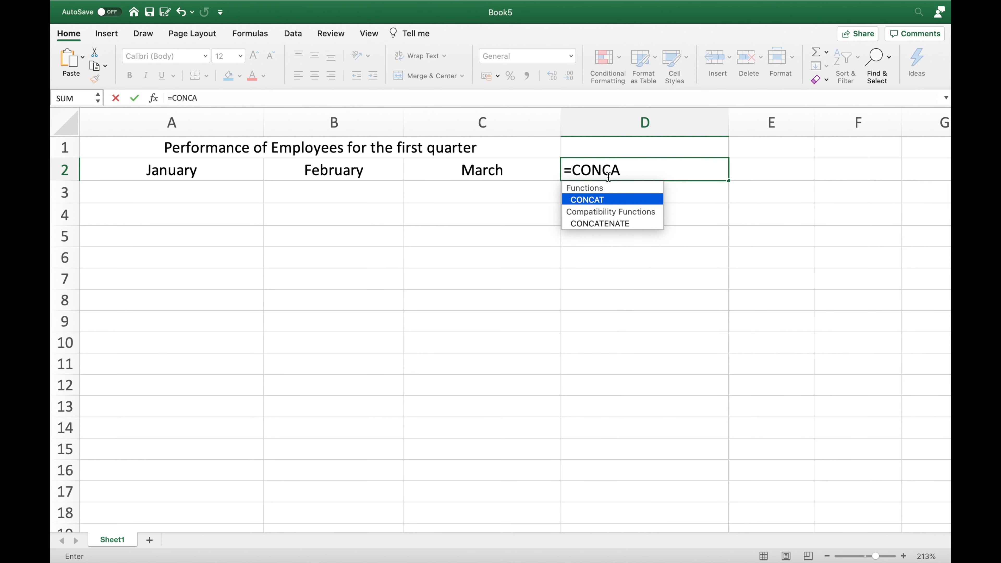
{"action": "key", "text": "Down"}
{"action": "type", "text": "TENATE "}
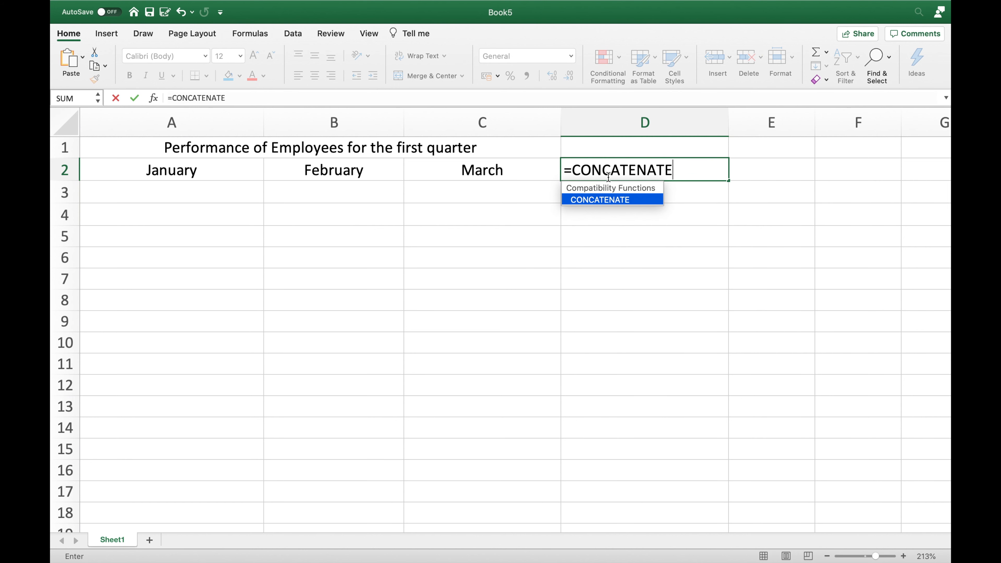
{"action": "type", "text": "("}
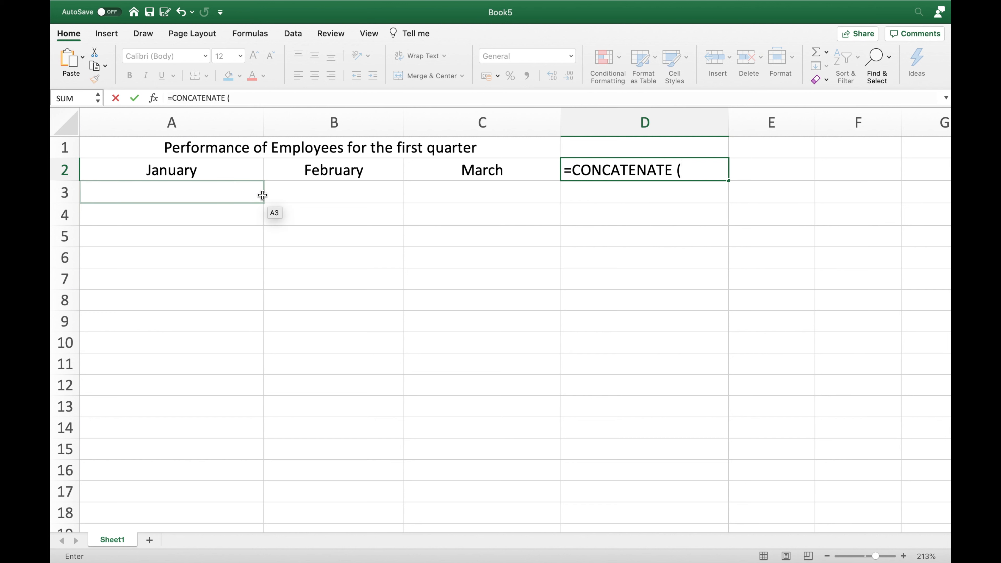
{"action": "left_click", "coordinate": [215, 177]}
{"action": "type", "text": ","}
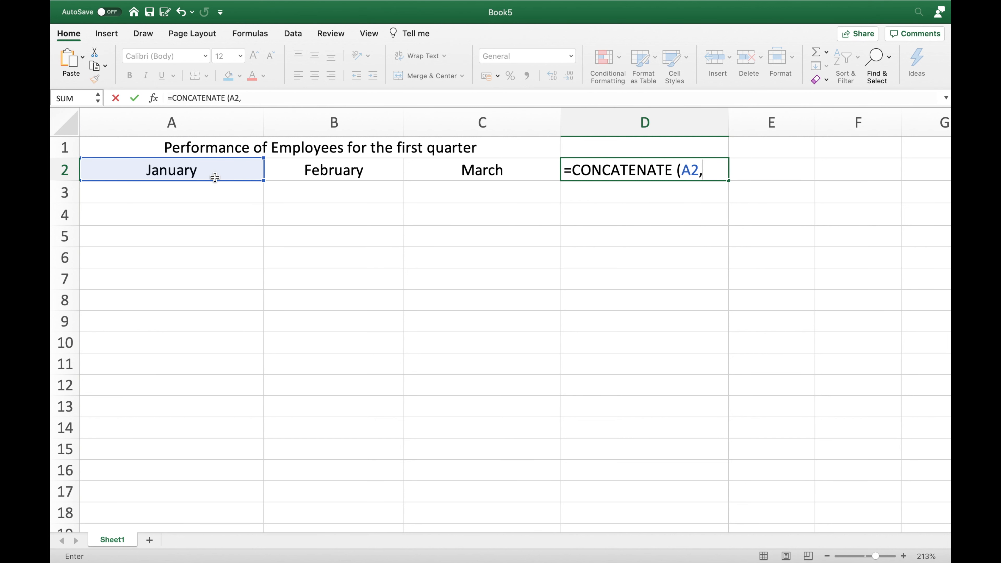
{"action": "type", "text": "\" \","}
Complete the D2 formula with B2 and C2, each preceded by a " " space separator, and accept the proposed correction
{"action": "left_click", "coordinate": [310, 173]}
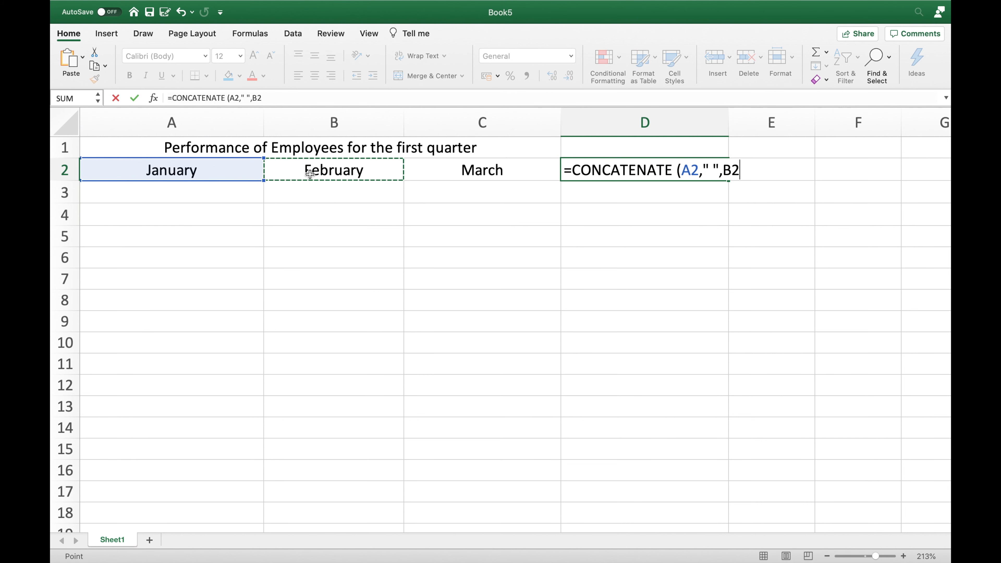
{"action": "type", "text": ",\" \","}
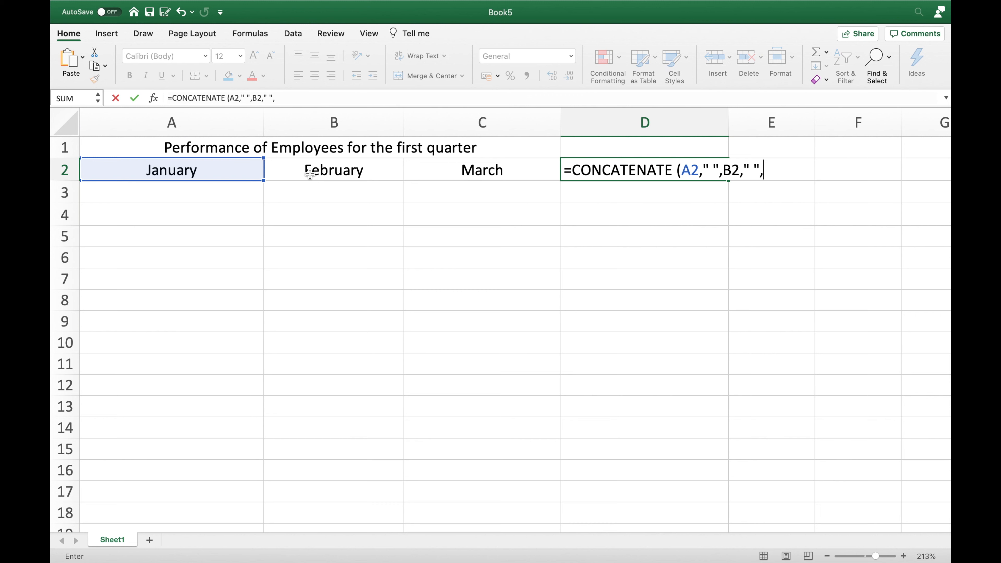
{"action": "left_click", "coordinate": [439, 174]}
{"action": "type", "text": ")"}
{"action": "key", "text": "Return"}
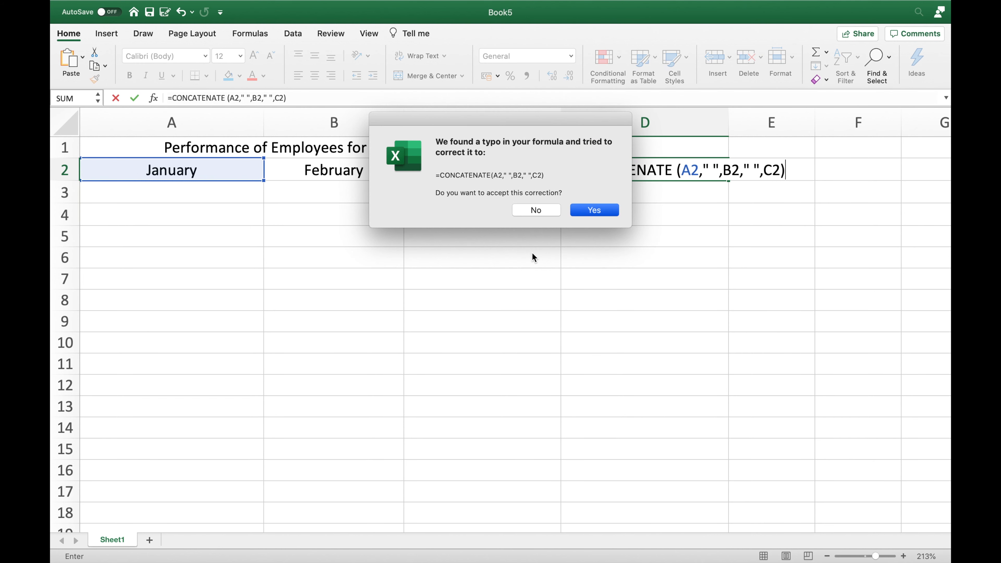
{"action": "key", "text": "Return"}
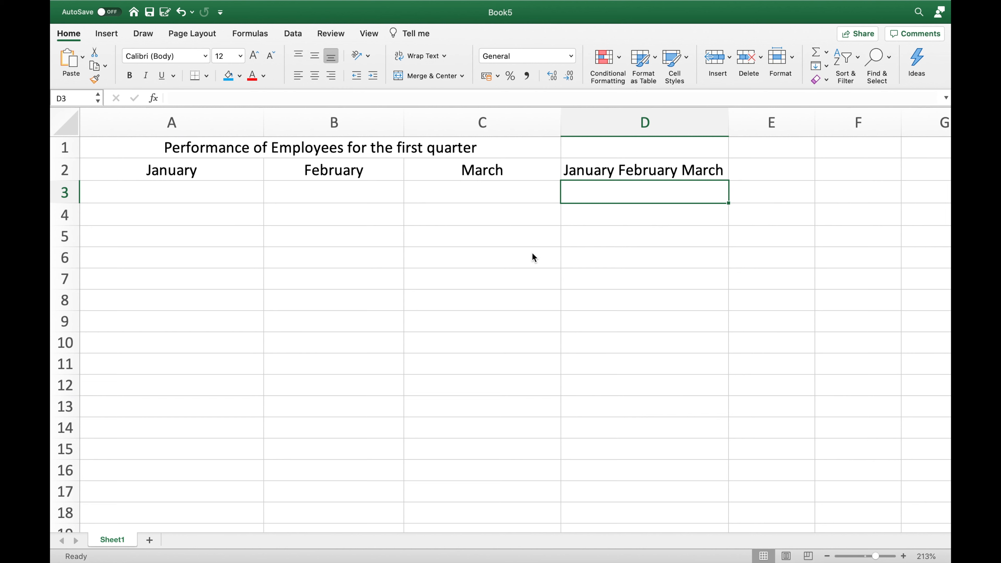
Start a second CONCATENATE formula in cell D3 below the joined months
{"action": "type", "text": "=CONTA"}
{"action": "key", "text": "BackSpace"}
{"action": "type", "text": "TAN"}
{"action": "key", "text": "BackSpace"}
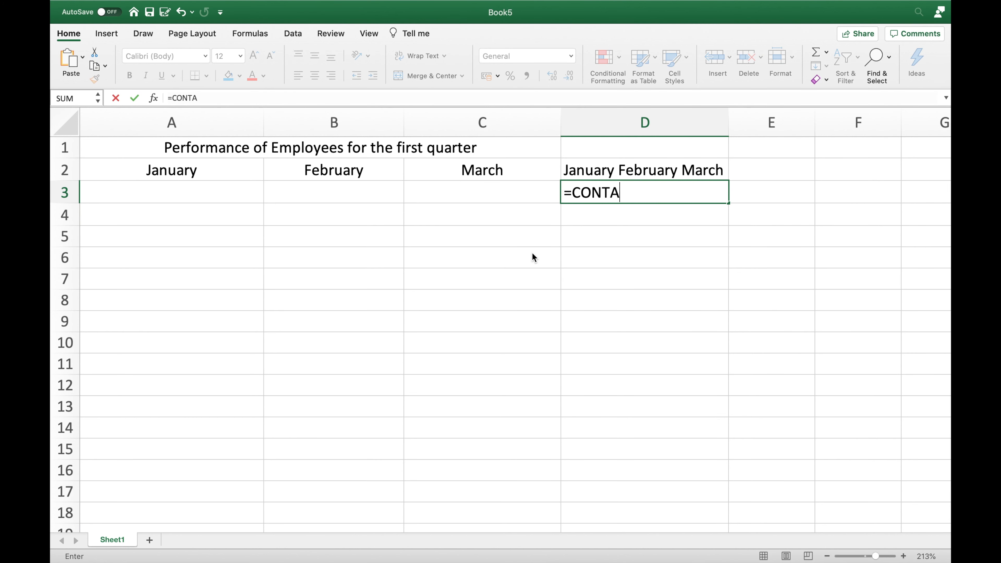
{"action": "key", "text": "BackSpace"}
{"action": "key", "text": "BackSpace"}
{"action": "type", "text": "CATE"}
{"action": "type", "text": "MAT"}
{"action": "key", "text": "BackSpace"}
{"action": "key", "text": "BackSpace"}
{"action": "key", "text": "BackSpace"}
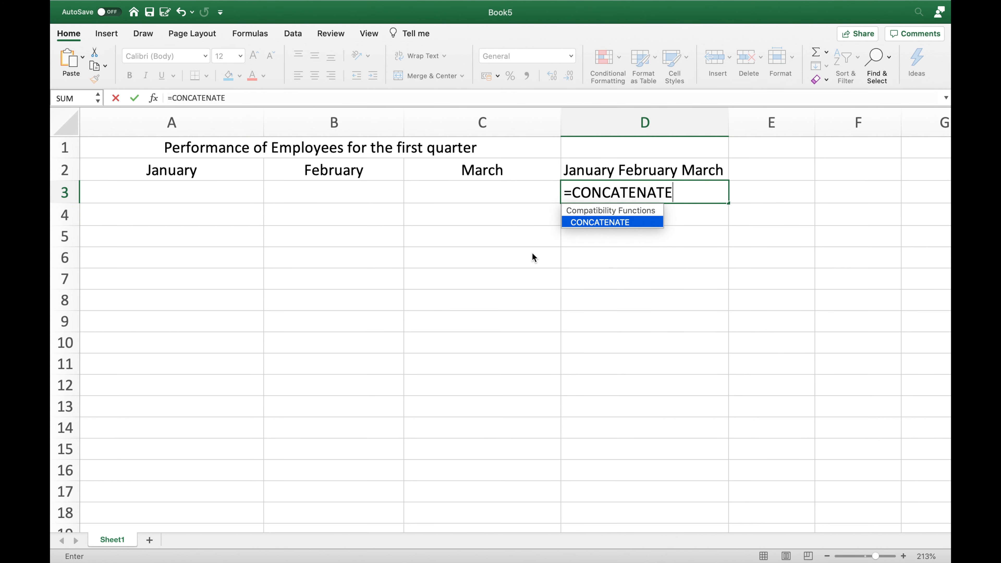
Add A2, B2 and C2 as arguments of the D3 formula, separated only by commas with no space text
{"action": "type", "text": "("}
{"action": "left_click", "coordinate": [208, 173]}
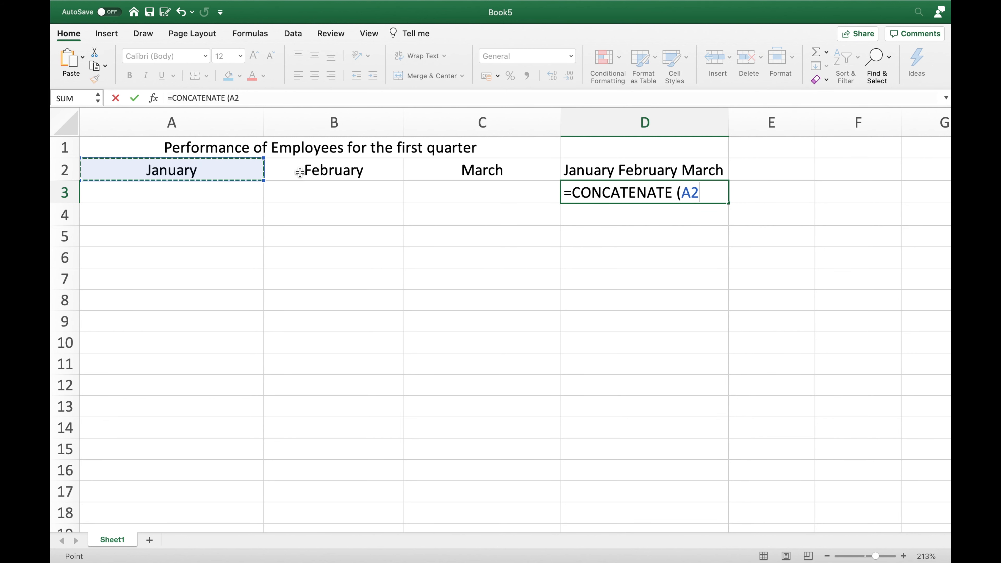
{"action": "type", "text": ","}
{"action": "left_click", "coordinate": [345, 169]}
{"action": "type", "text": ","}
{"action": "left_click", "coordinate": [453, 174]}
{"action": "type", "text": "?0/"}
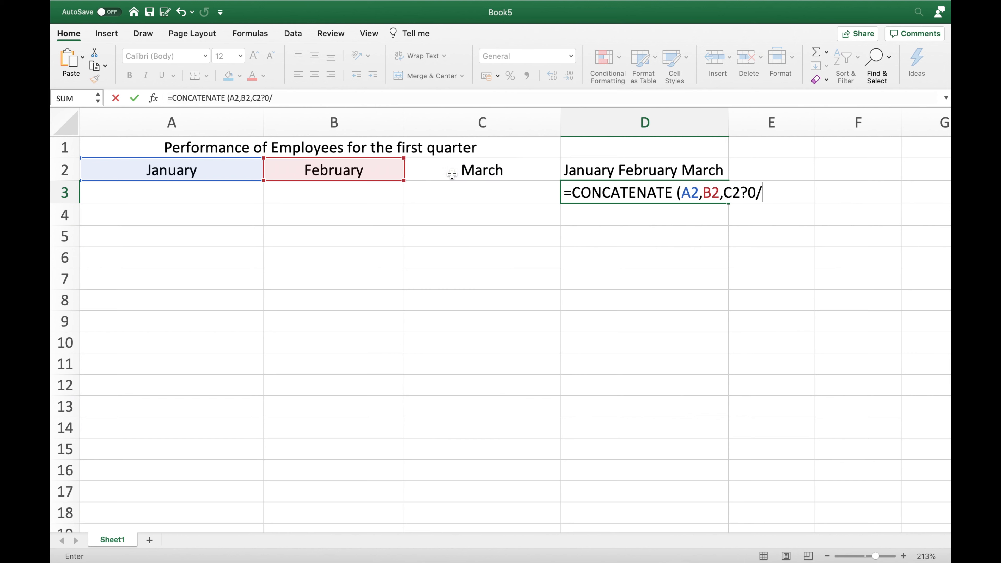
Remove the stray characters after C2 in the D3 formula, close its parenthesis, and enter it
{"action": "key", "text": "Return"}
{"action": "key", "text": "Return"}
{"action": "key", "text": "Right"}
{"action": "key", "text": "BackSpace"}
{"action": "key", "text": "BackSpace"}
{"action": "key", "text": "BackSpace"}
{"action": "key", "text": "BackSpace"}
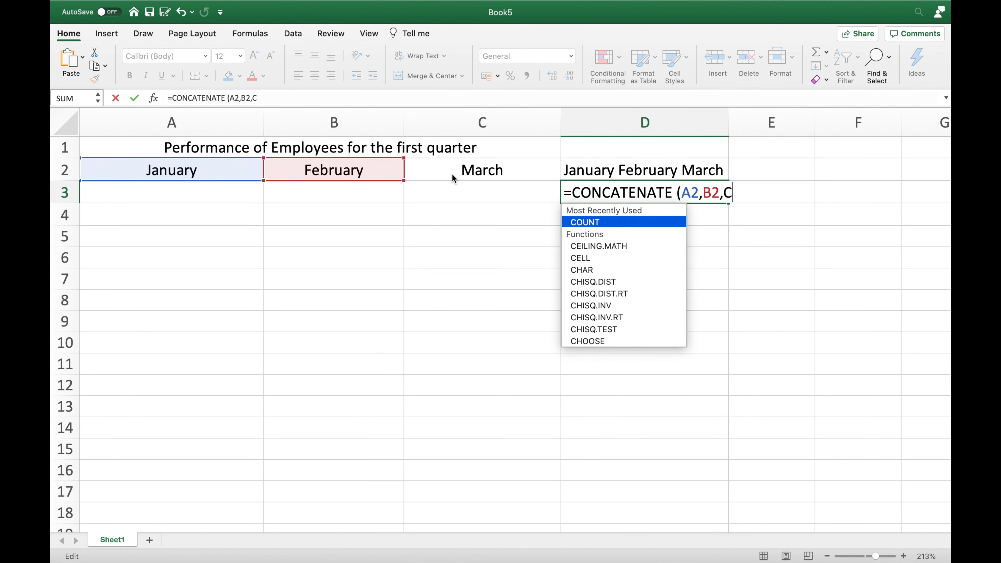
{"action": "type", "text": "2)"}
{"action": "key", "text": "Return"}
{"action": "key", "text": "Return"}
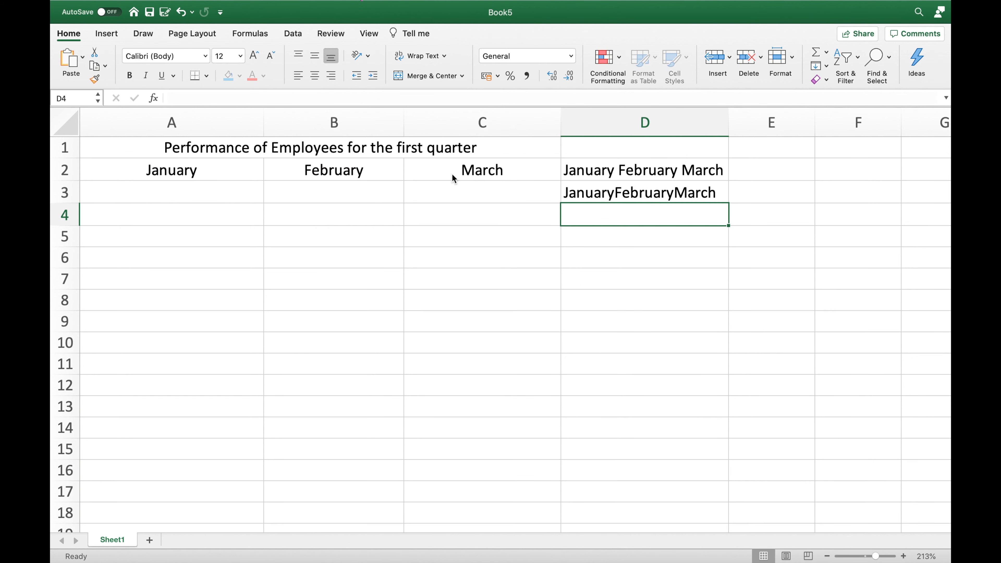
{"action": "key", "text": "Up"}
{"action": "key", "text": "Up"}
{"action": "key", "text": "Down"}
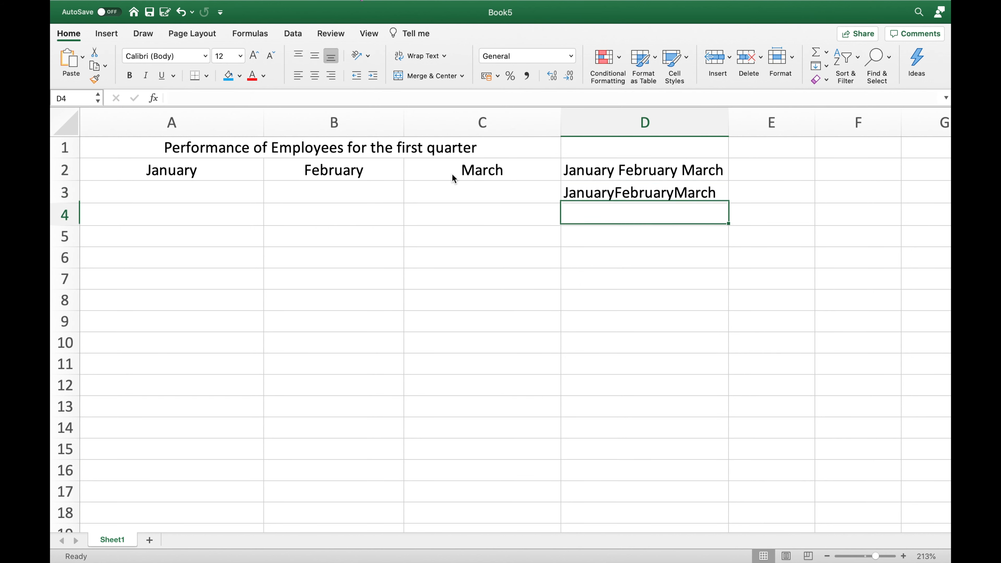